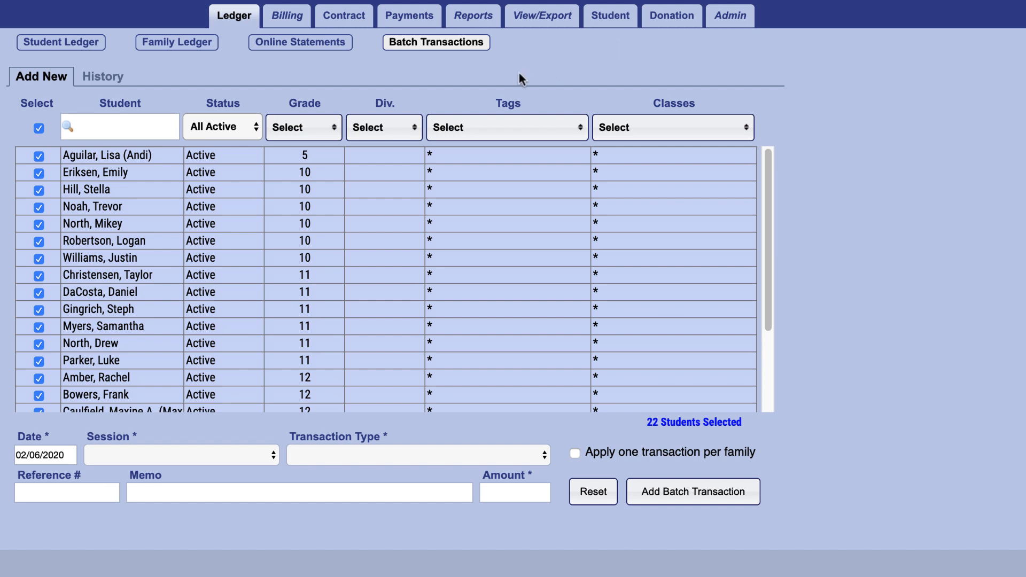
# Step: Filter the student list to grades 10 and 11
pyautogui.click(332, 129)
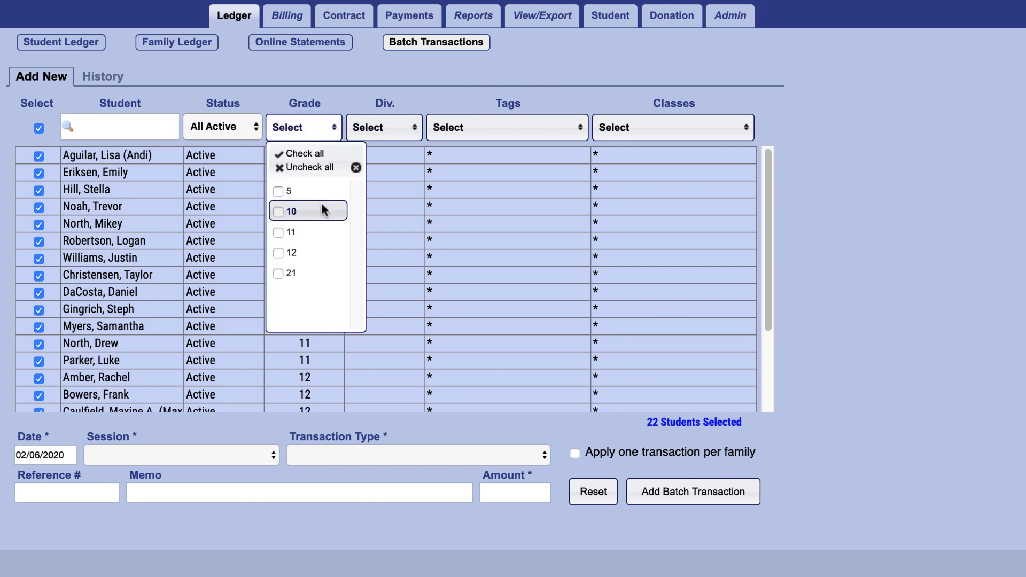
pyautogui.click(322, 211)
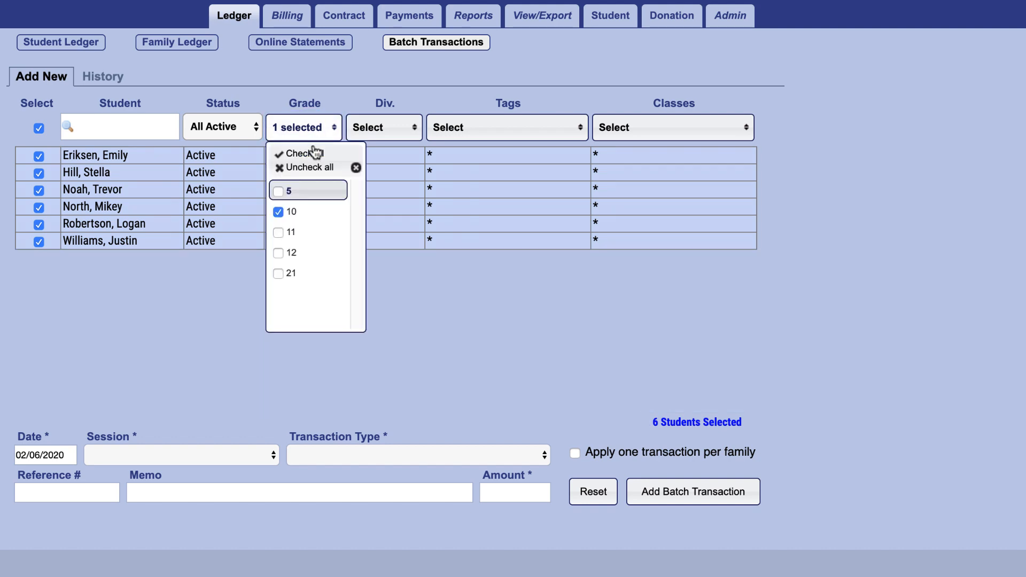
pyautogui.click(323, 232)
pyautogui.click(313, 136)
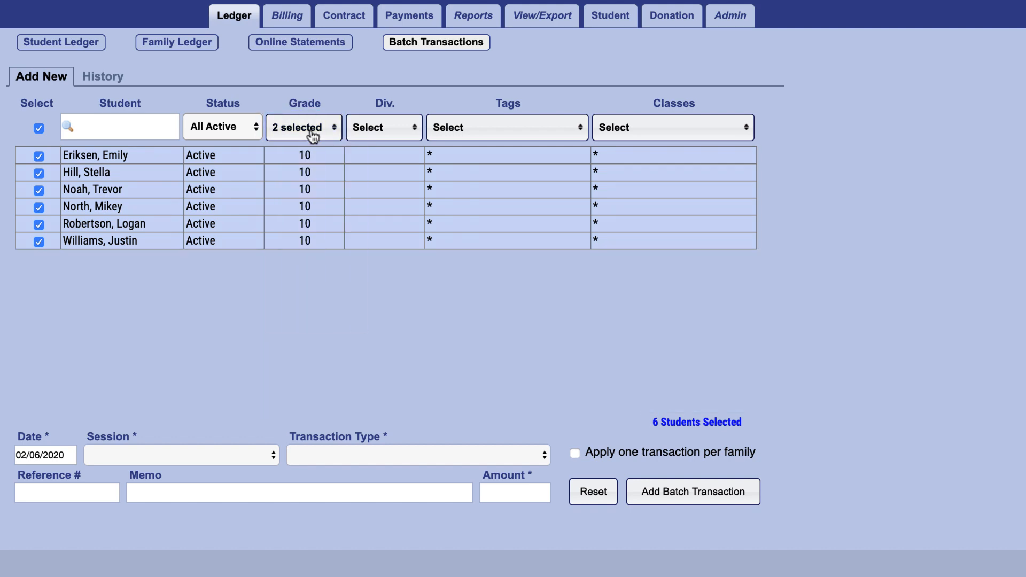
# Step: Clear the grade filter to list all active students again
pyautogui.click(312, 136)
pyautogui.click(308, 166)
pyautogui.click(311, 134)
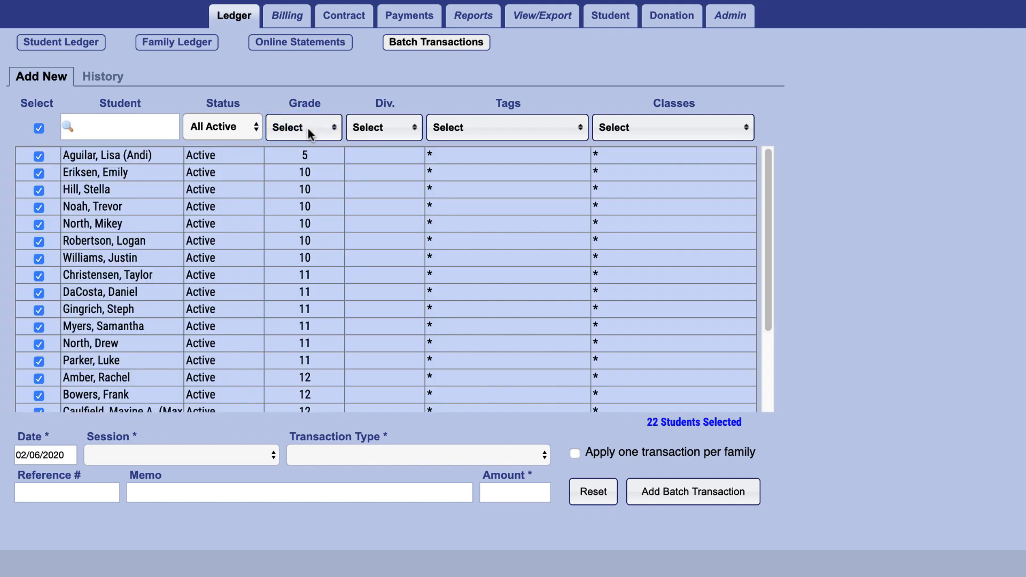
# Step: Exclude the fifth grade 10 student and the first and fourth grade 11 students from the batch selection
pyautogui.click(39, 243)
pyautogui.click(39, 276)
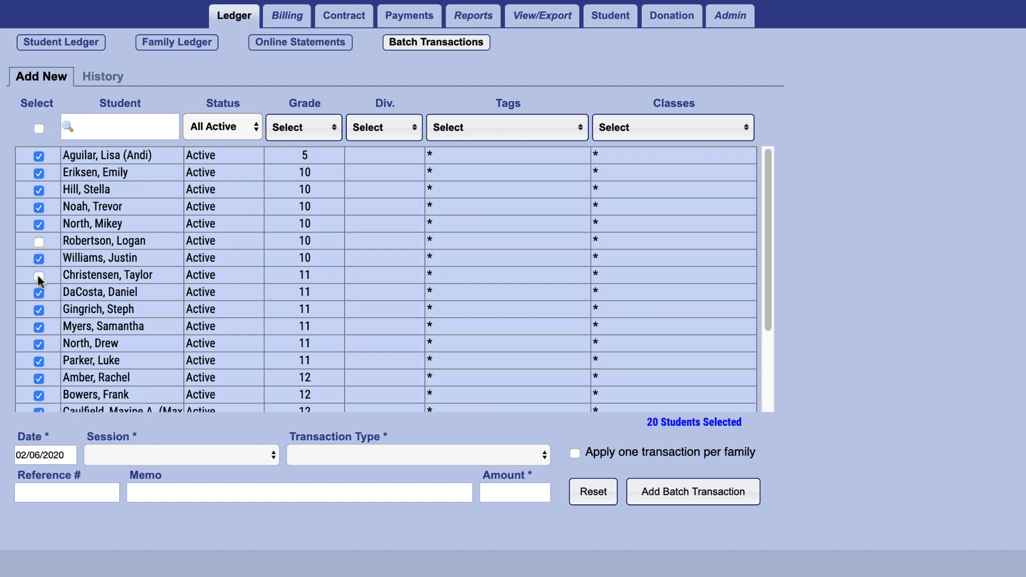
pyautogui.click(38, 327)
# Step: Add a per-student batch transaction dated 02/06/2020 for session 2019-2020 with type Registration ($45.00 Charge)
pyautogui.click(51, 454)
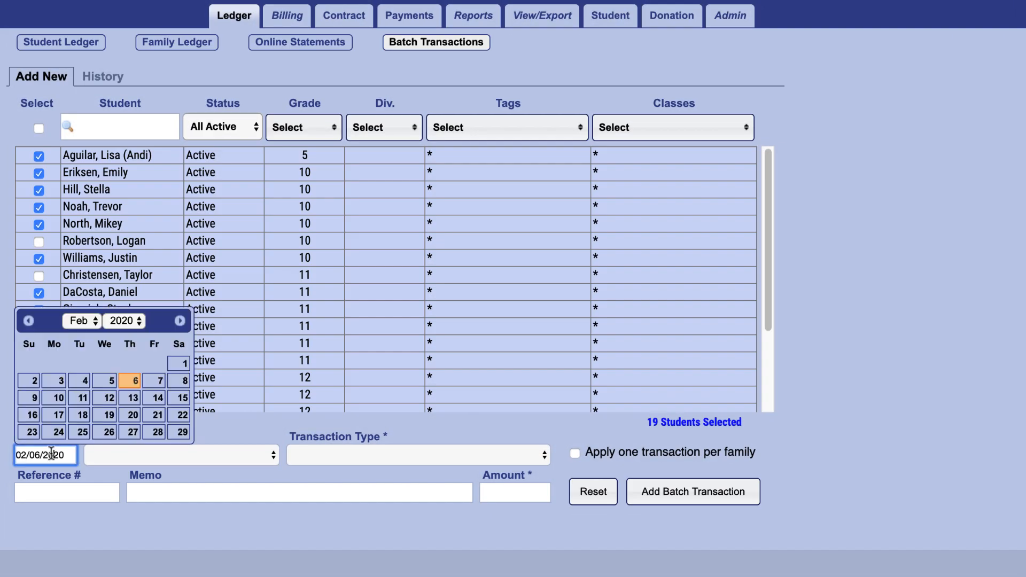
pyautogui.click(129, 381)
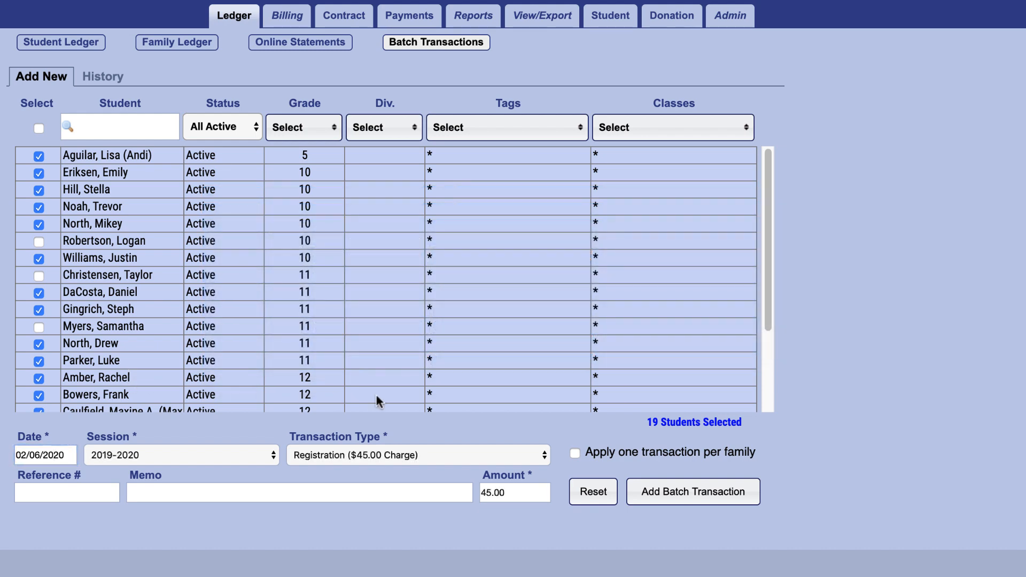
pyautogui.click(699, 484)
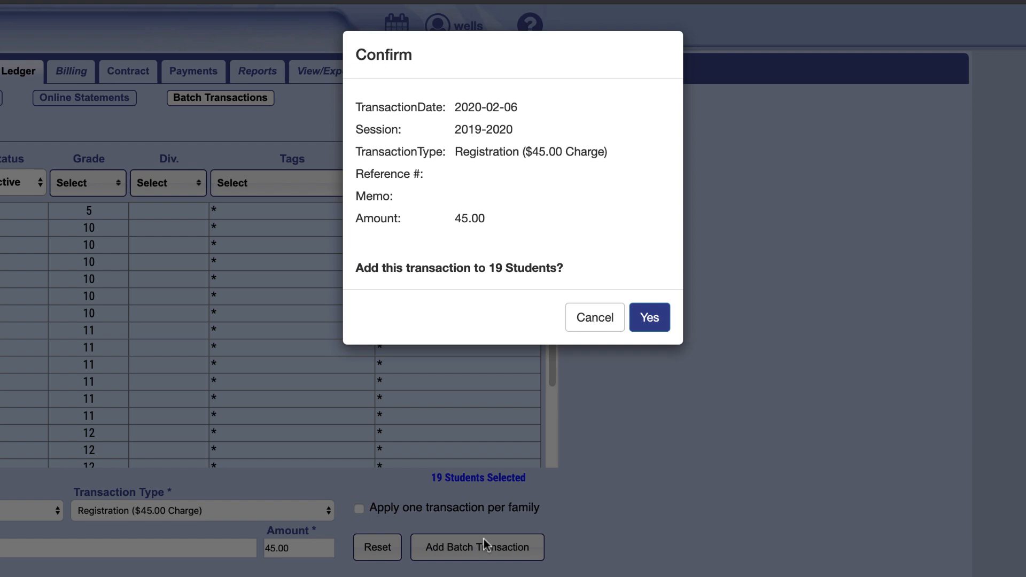
pyautogui.click(645, 321)
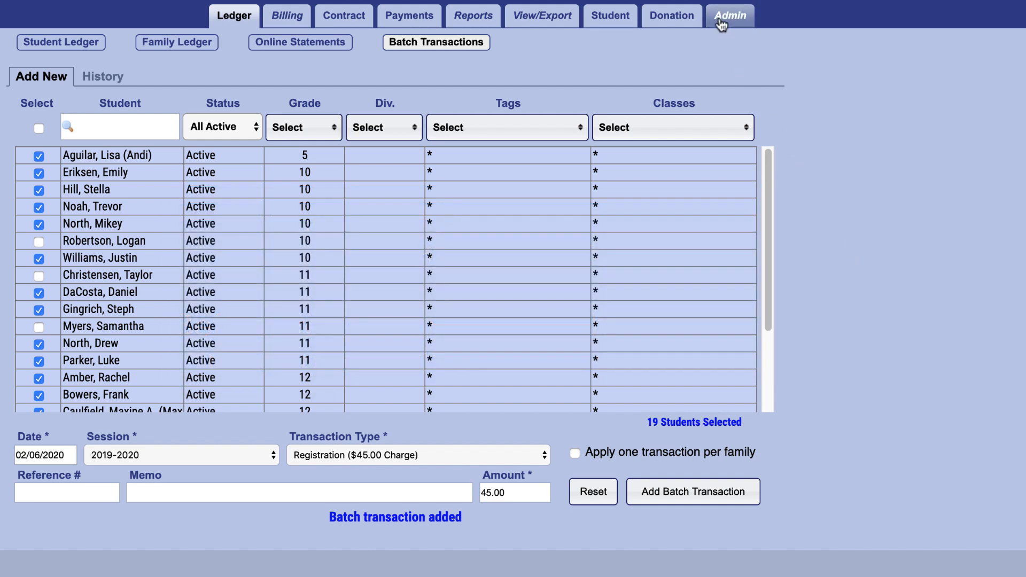
# Step: Review the admin setting for which sibling per-family batch transactions are associated with, and return to the batch transactions
pyautogui.click(721, 21)
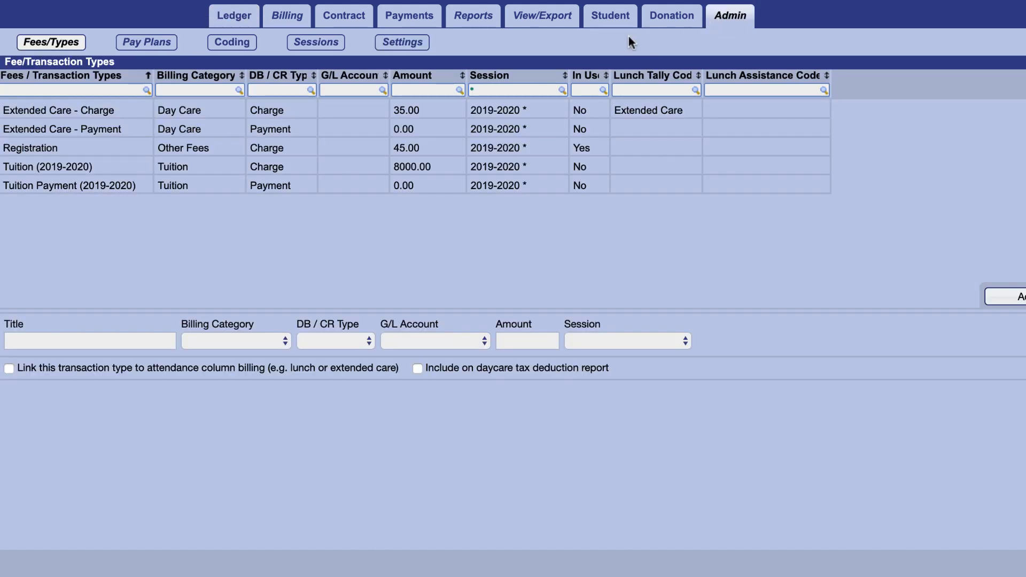
pyautogui.click(399, 45)
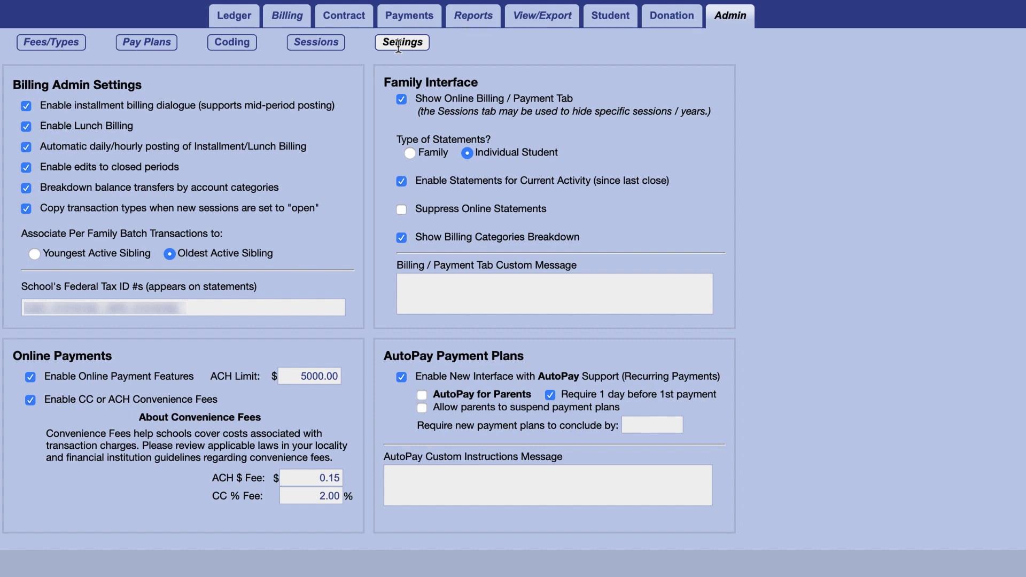
pyautogui.click(241, 11)
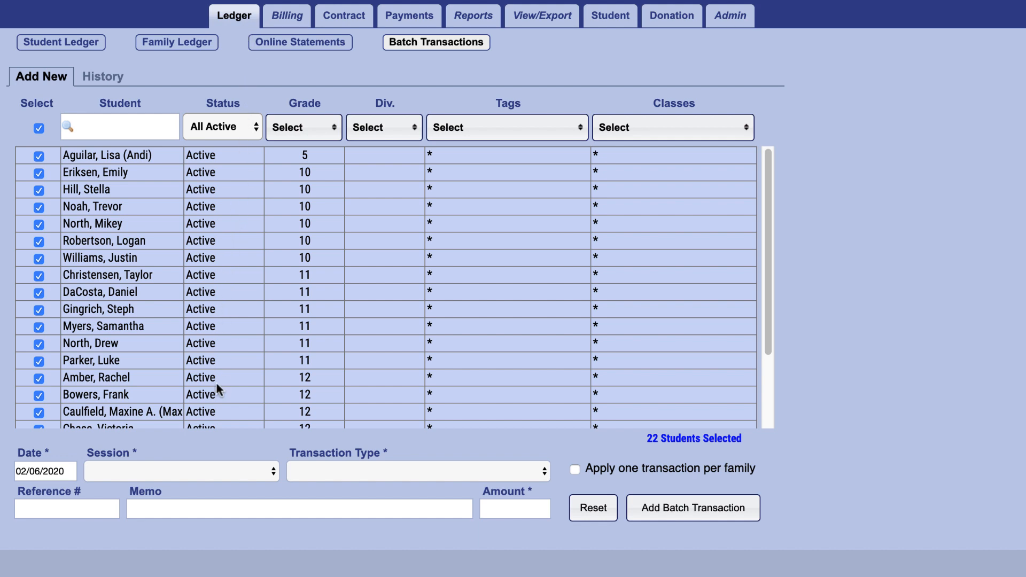
# Step: Add a Registration ($45.00 Charge) batch for session 2019-2020 to all active students, applying one transaction per family
pyautogui.click(207, 465)
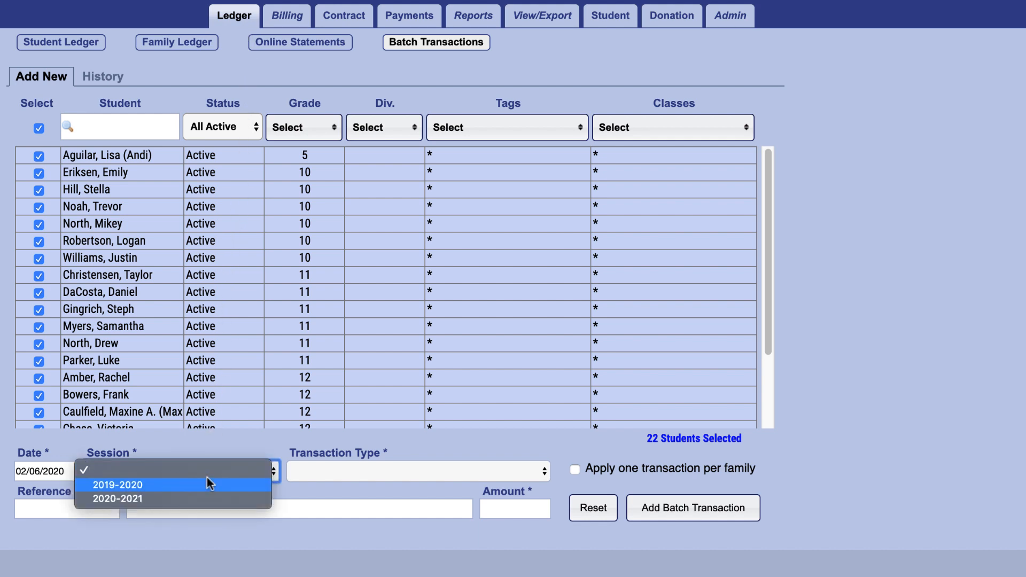
pyautogui.click(207, 481)
pyautogui.click(341, 470)
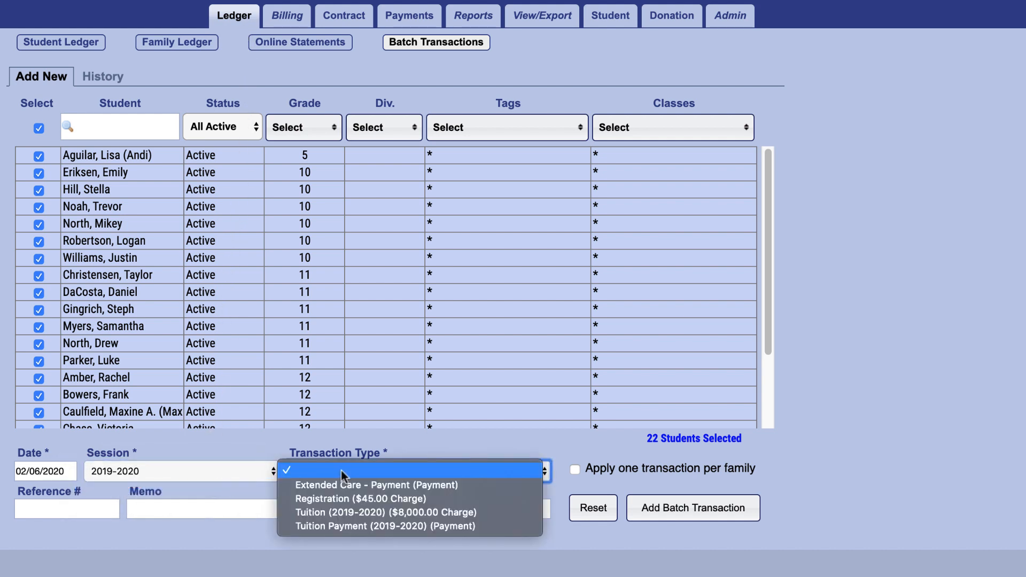
pyautogui.click(355, 495)
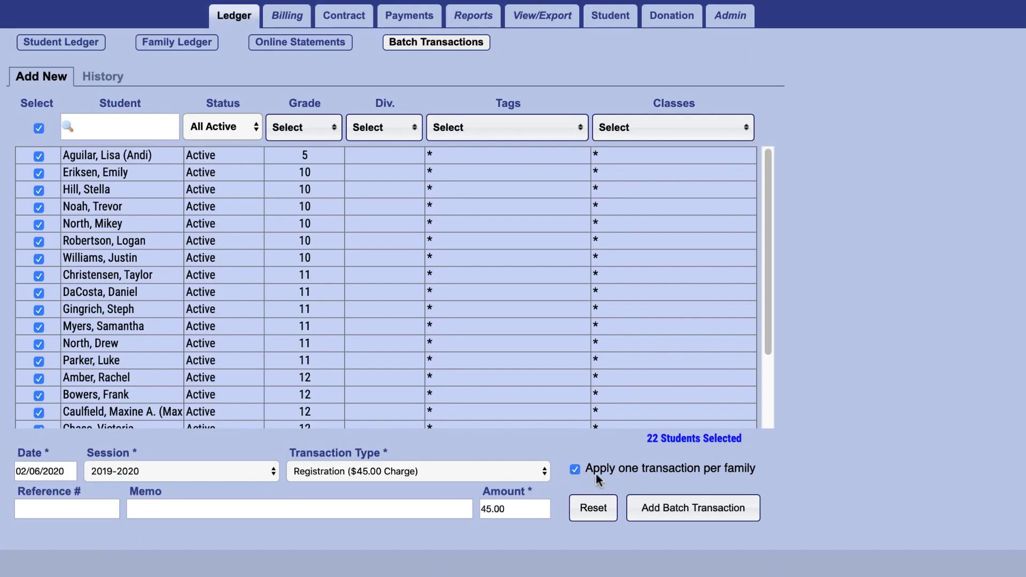
pyautogui.click(672, 507)
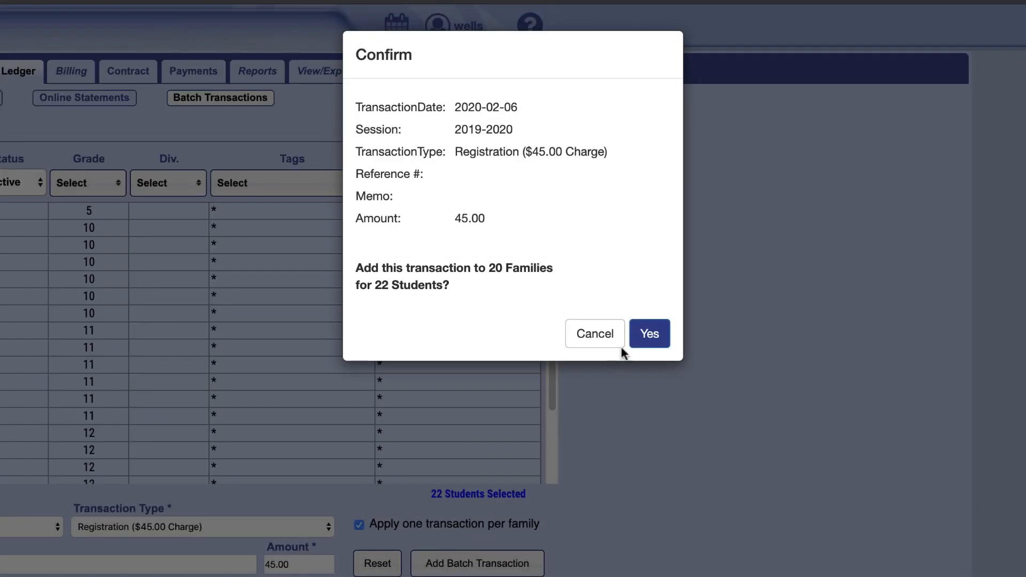
pyautogui.click(641, 337)
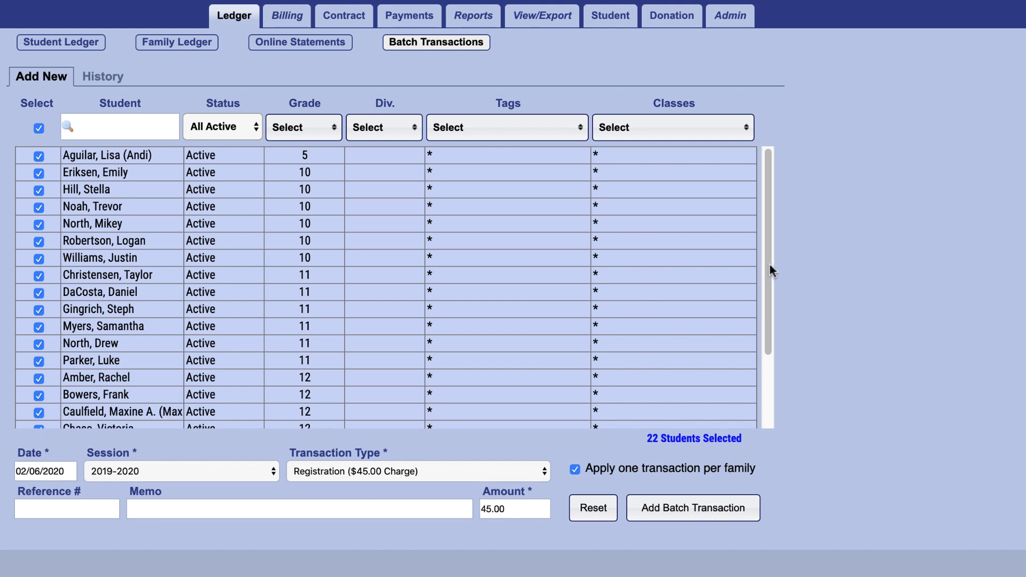
# Step: Review the batch details and individual transactions of the first-listed 02/06/2020 per-family Registration batch in the history
pyautogui.click(117, 80)
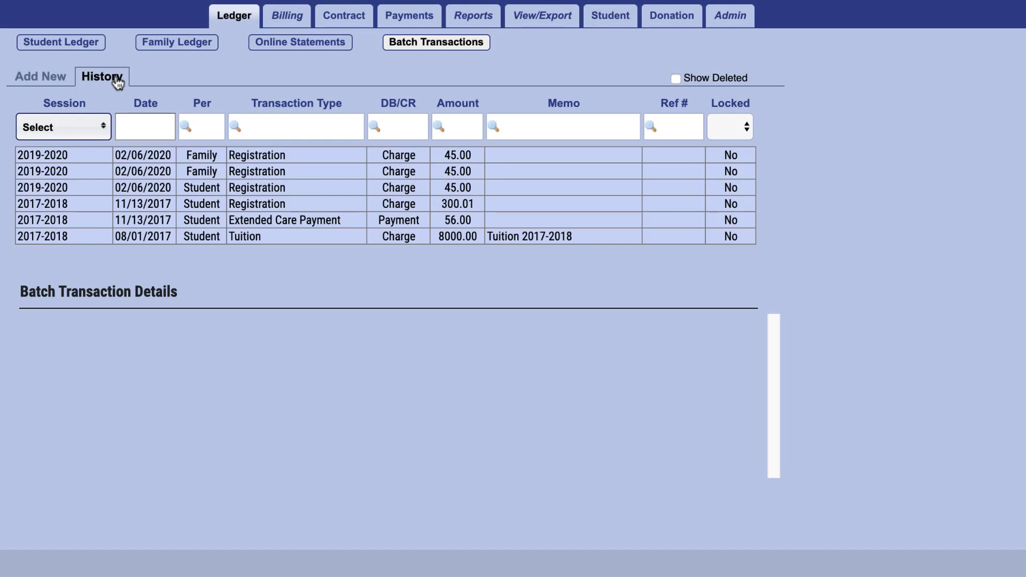
pyautogui.click(292, 156)
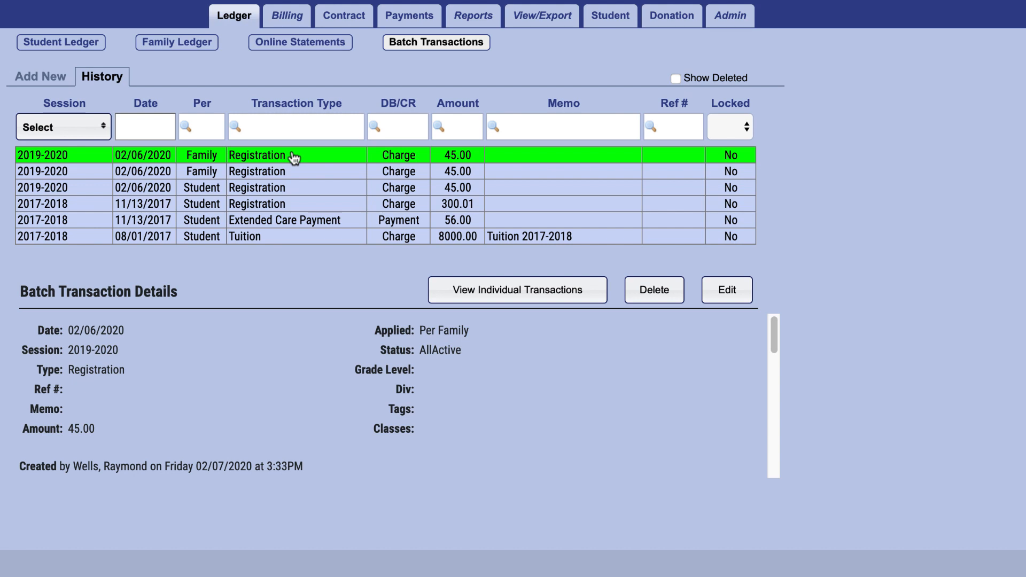
pyautogui.click(558, 289)
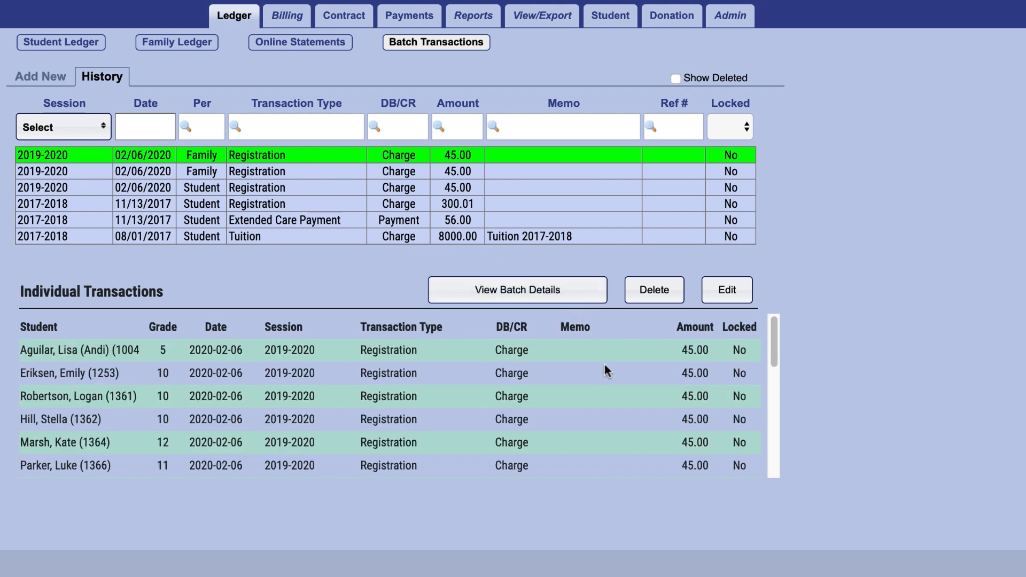
pyautogui.scroll(-5, 606, 369)
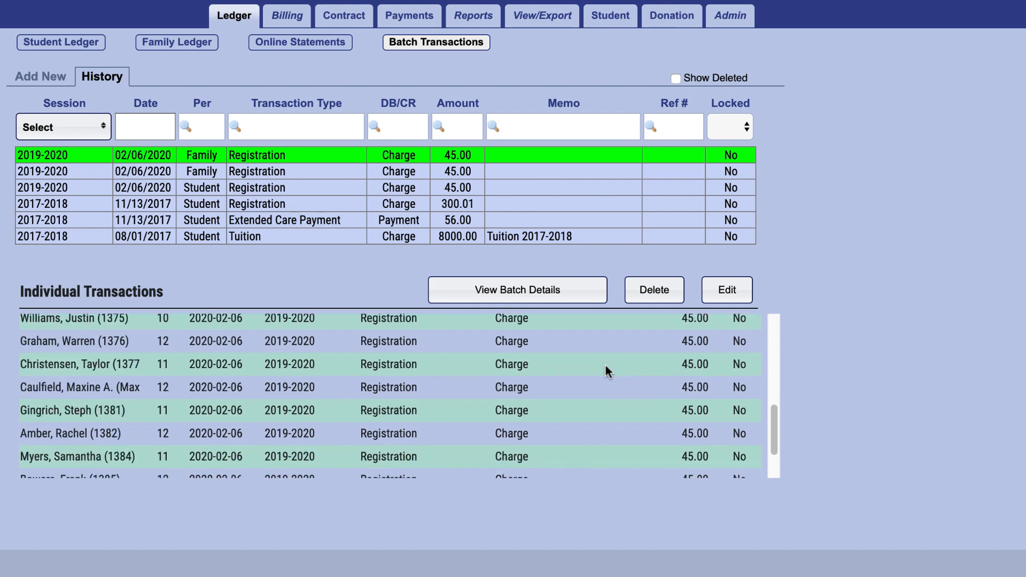
pyautogui.scroll(-2, 605, 364)
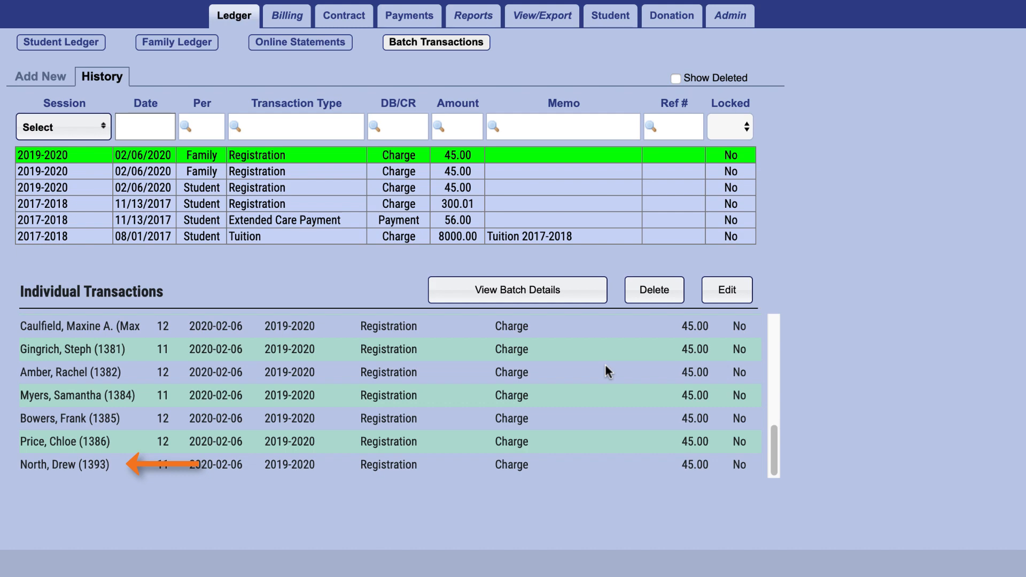
pyautogui.click(561, 293)
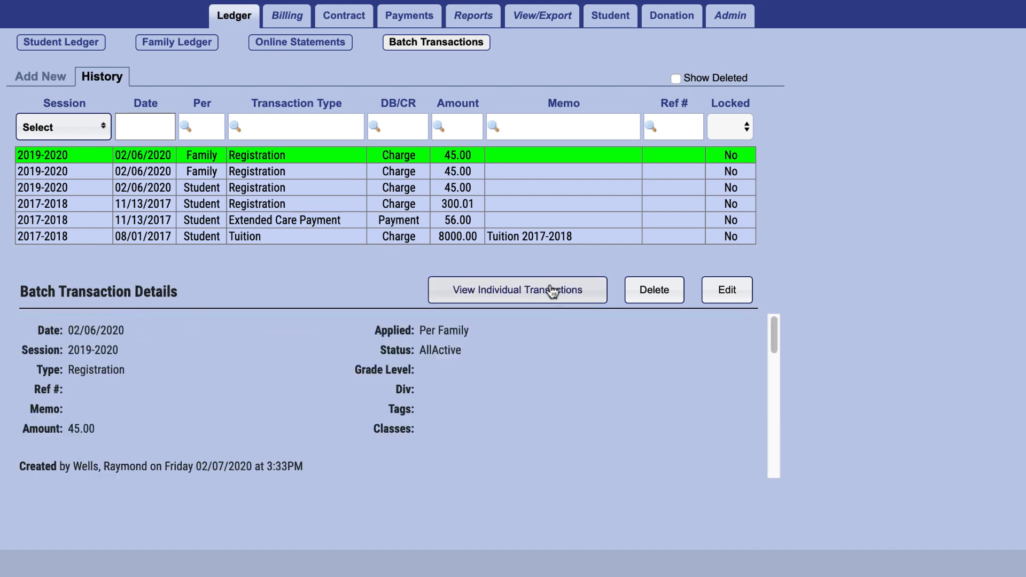
# Step: Set the amount of the 11/13/2017 Registration batch transaction to 350.00 and apply the update
pyautogui.click(341, 207)
pyautogui.scroll(-3, 533, 380)
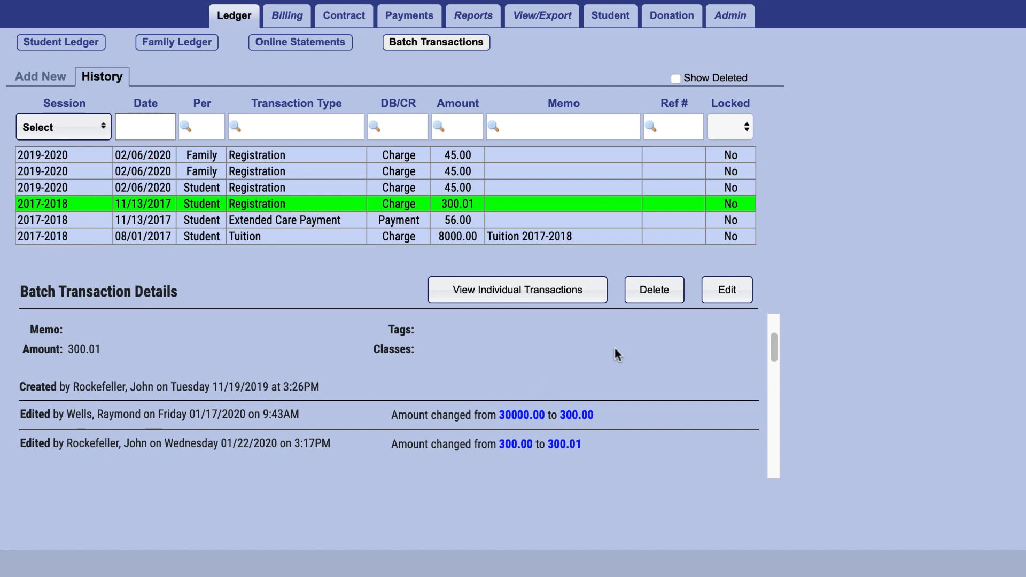
pyautogui.click(713, 299)
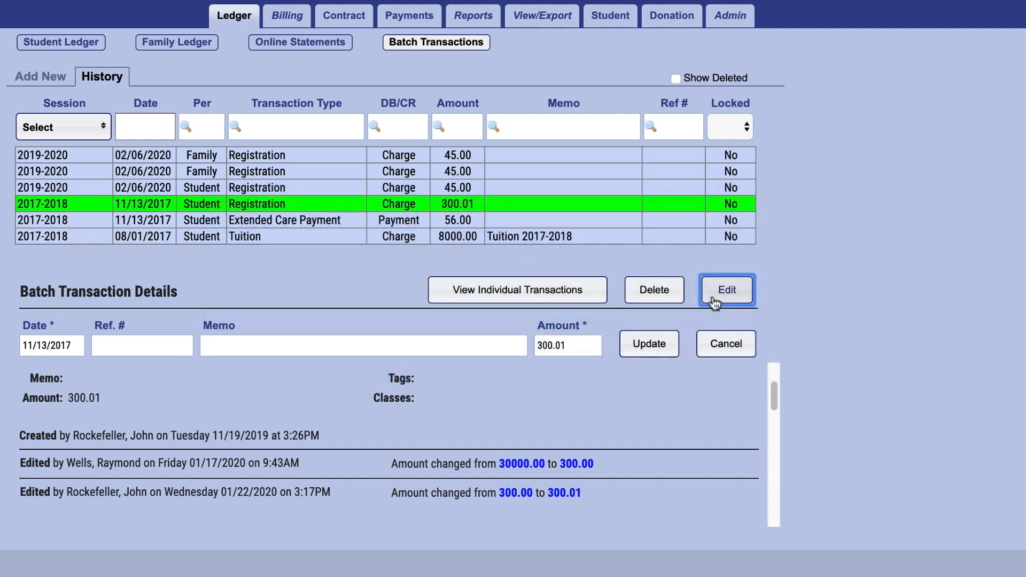
pyautogui.click(566, 345)
pyautogui.press('BackSpace')
pyautogui.press('BackSpace')
pyautogui.press('BackSpace')
pyautogui.press('BackSpace')
pyautogui.press('BackSpace')
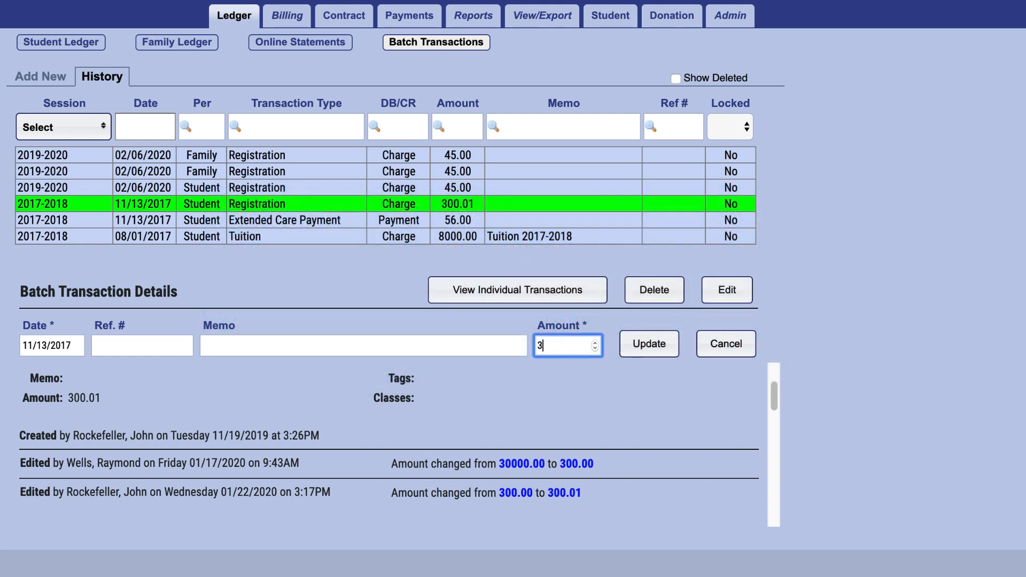
pyautogui.write('50.00')
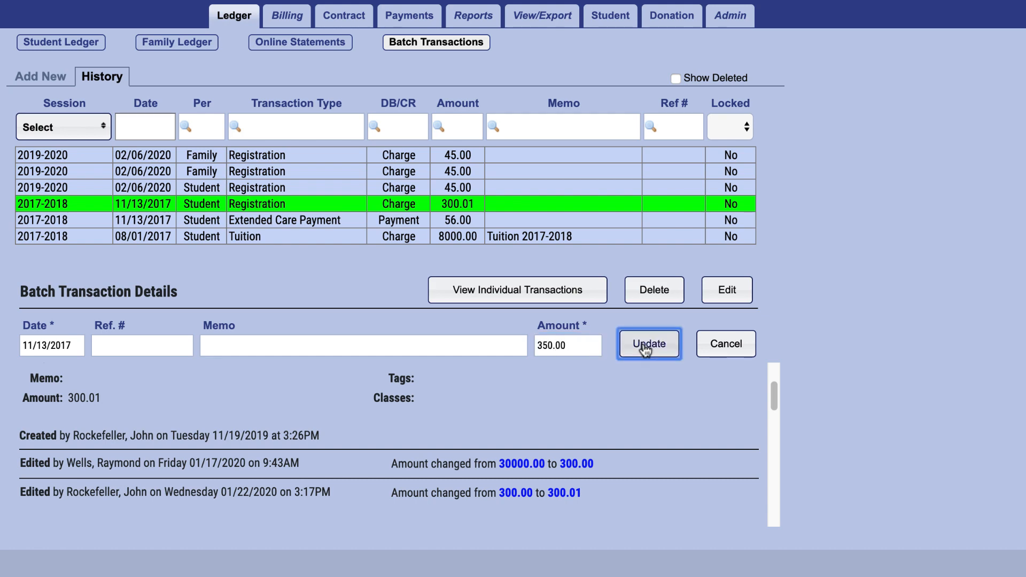
pyautogui.click(644, 344)
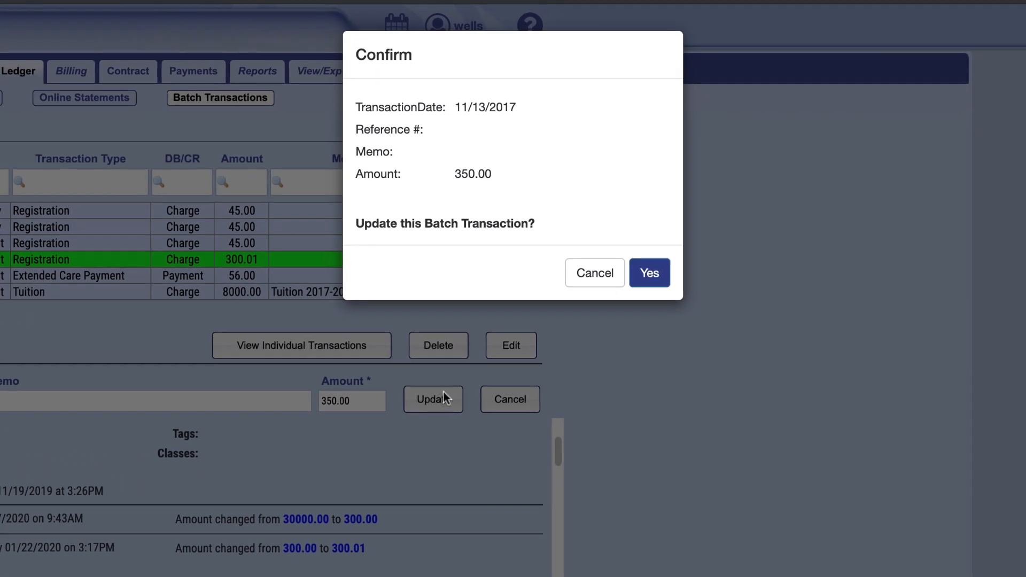
pyautogui.click(638, 281)
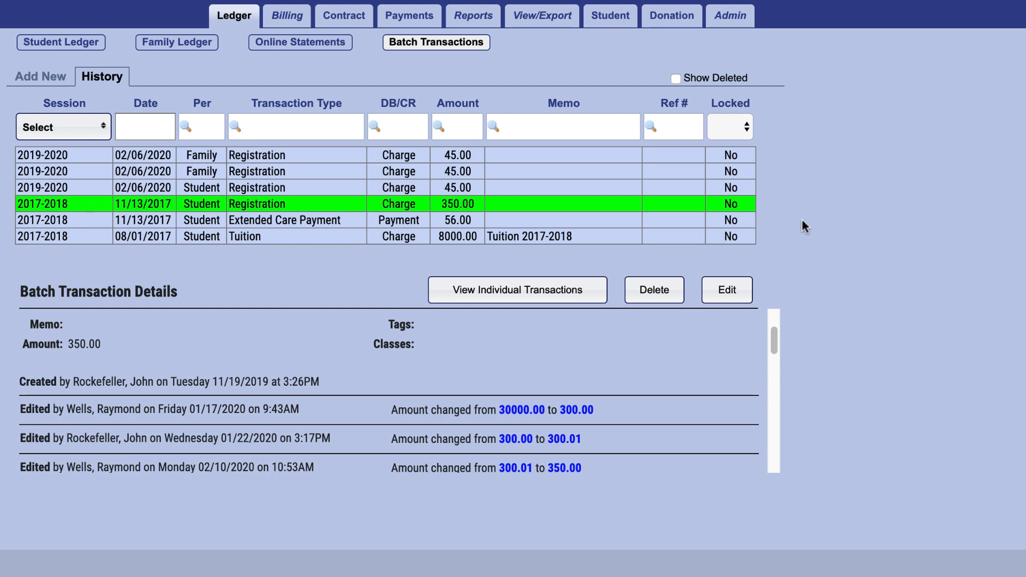
# Step: Delete the first-listed 02/06/2020 per-family Registration batch transaction from the history
pyautogui.click(505, 158)
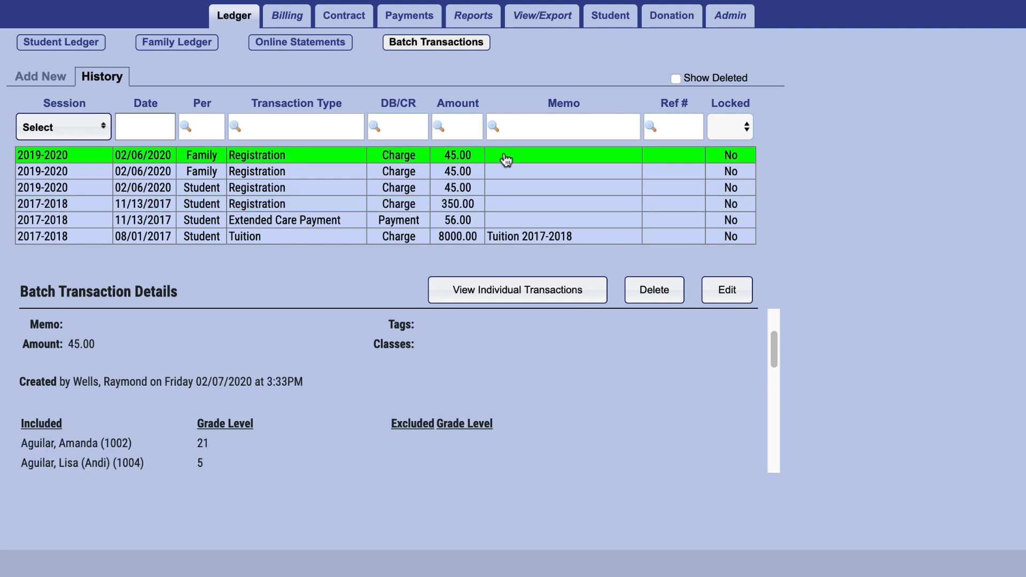
pyautogui.click(658, 289)
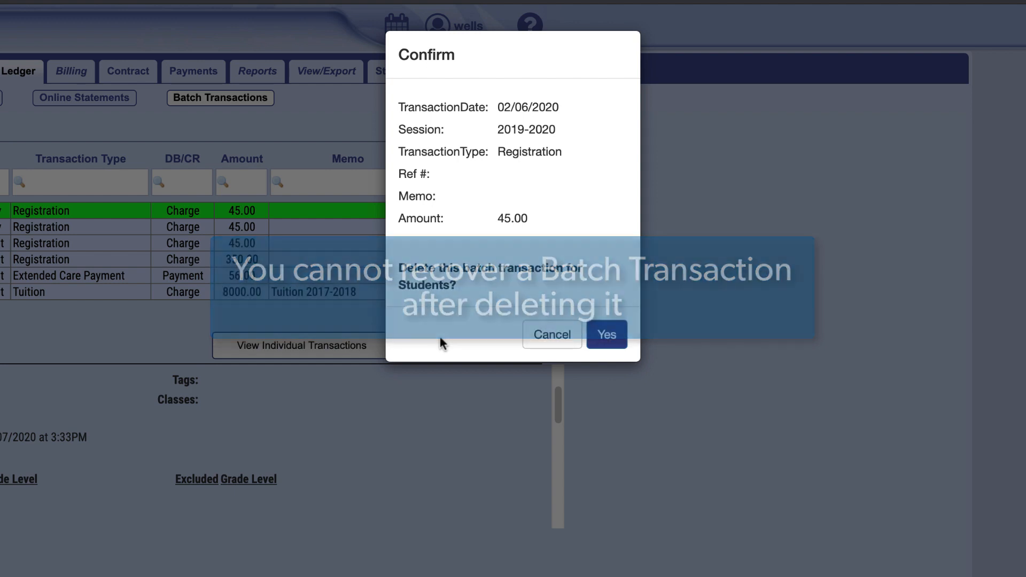
pyautogui.click(595, 336)
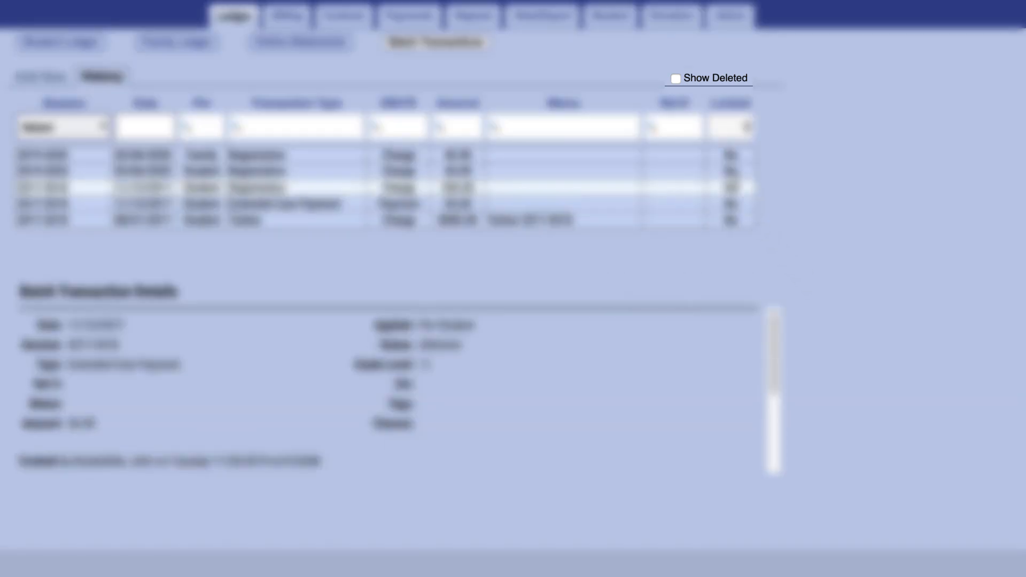
# Step: Show the deleted batch transactions and view the details of the deleted 02/06/2020 Registration batch
pyautogui.click(675, 78)
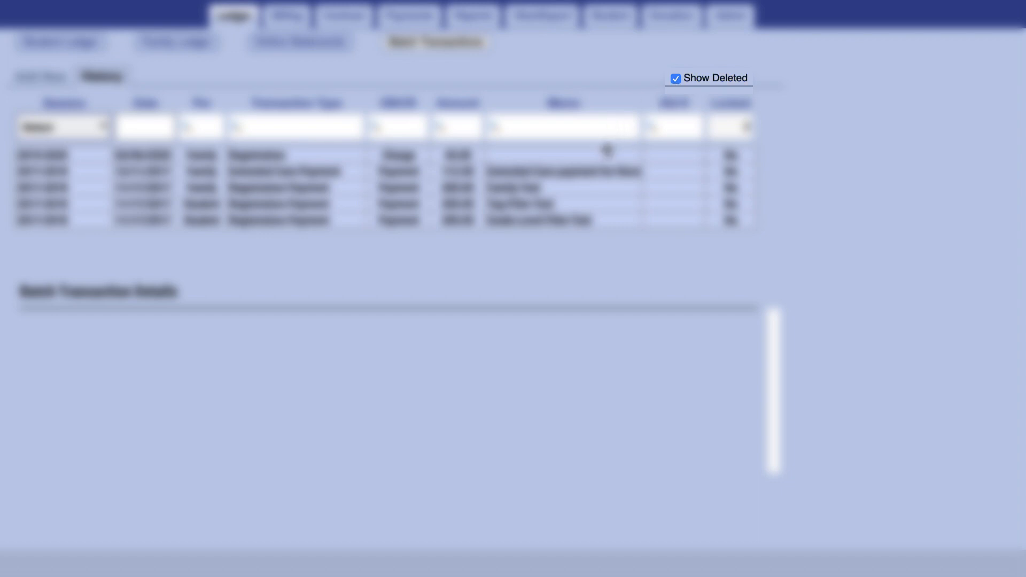
pyautogui.click(604, 156)
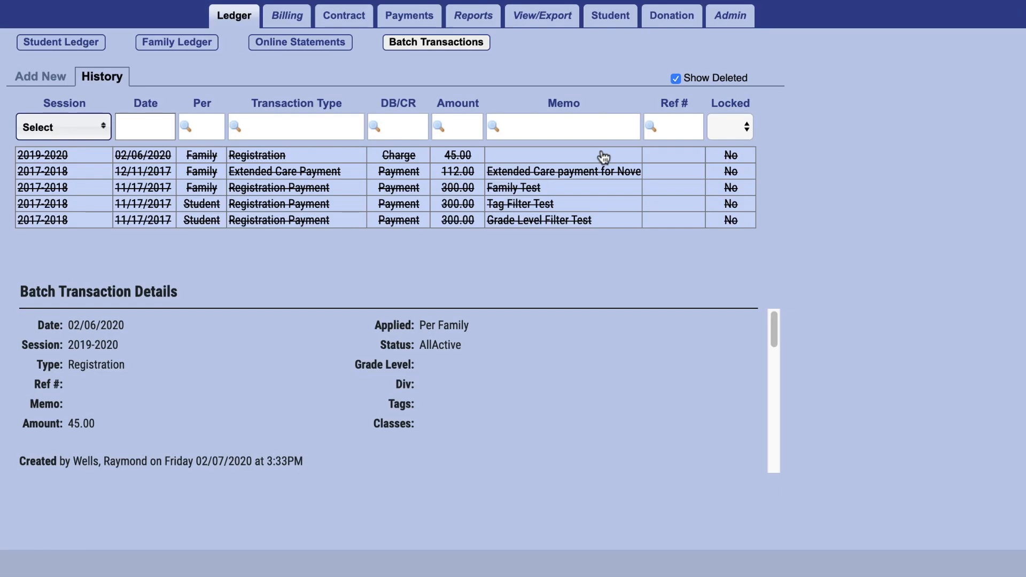